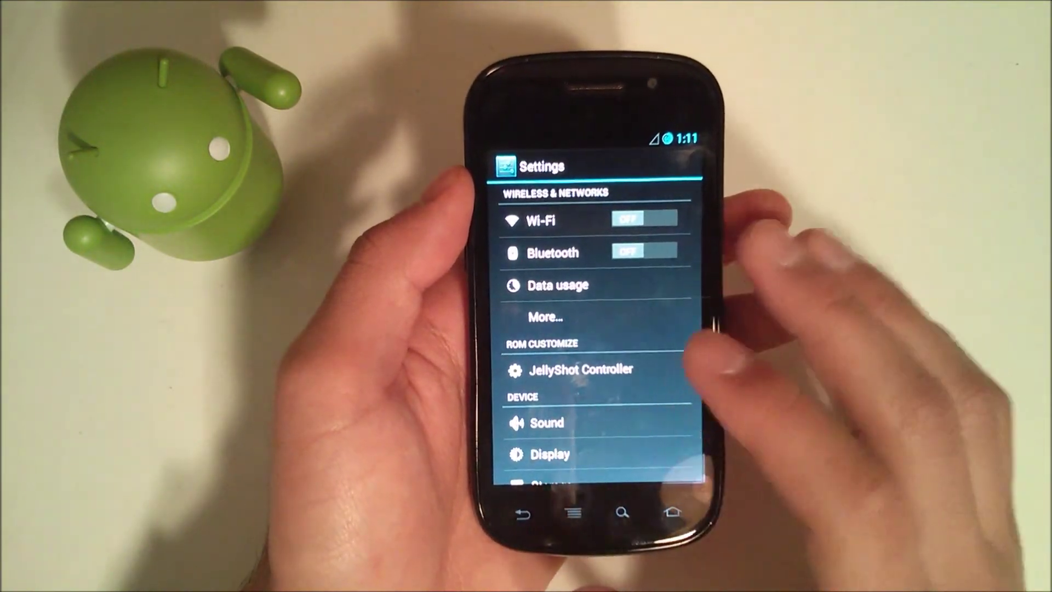
scroll(592, 329, down, 5)
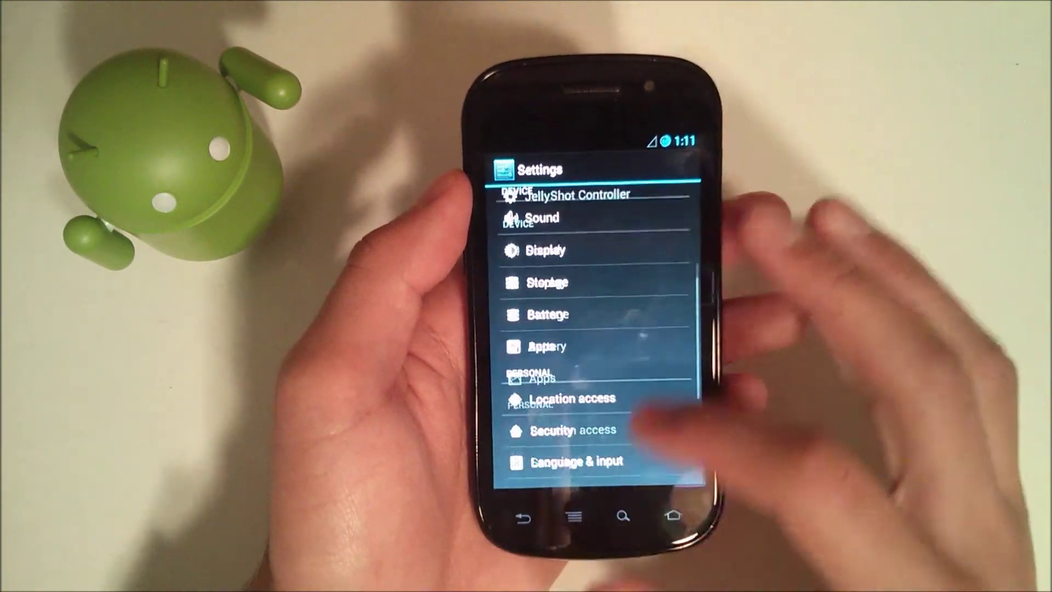
scroll(591, 328, up, 5)
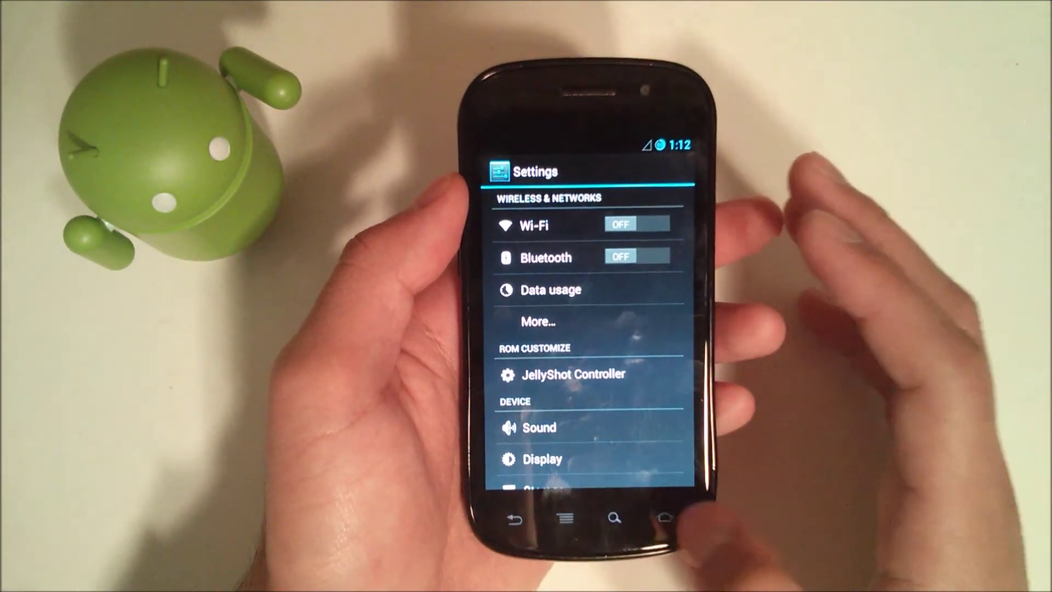
click(664, 518)
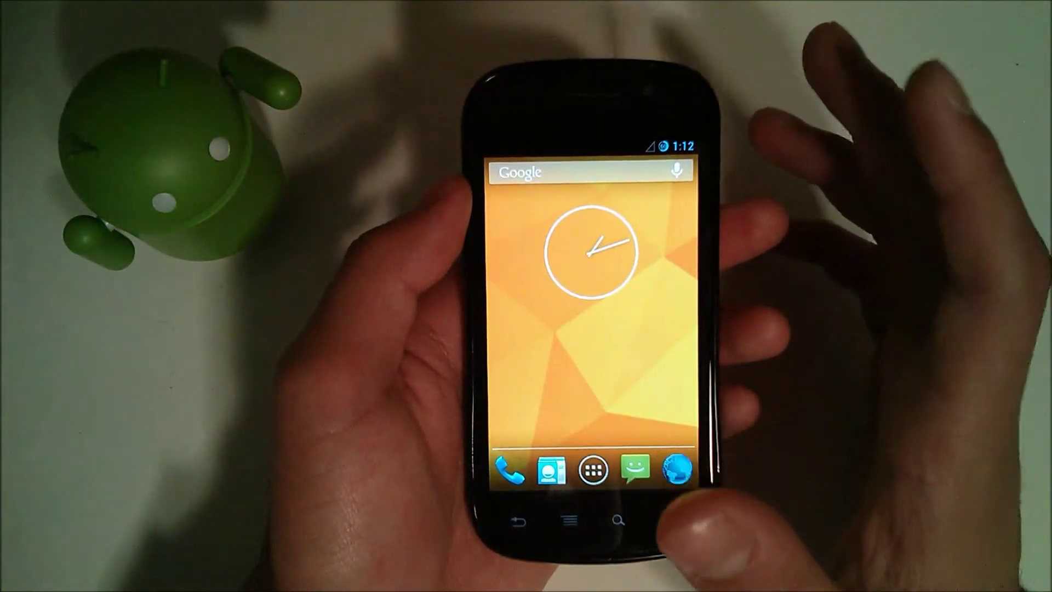